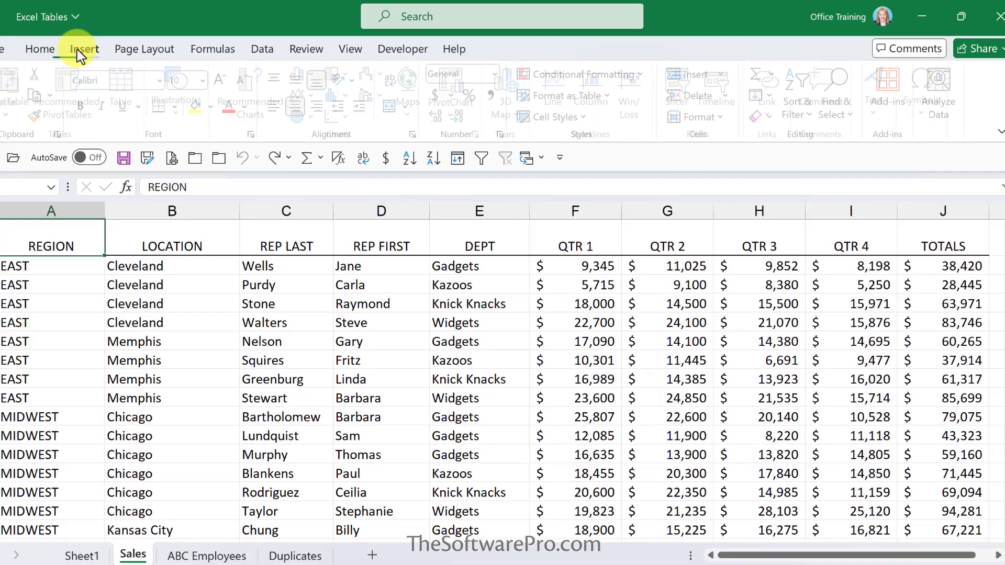
click(105, 50)
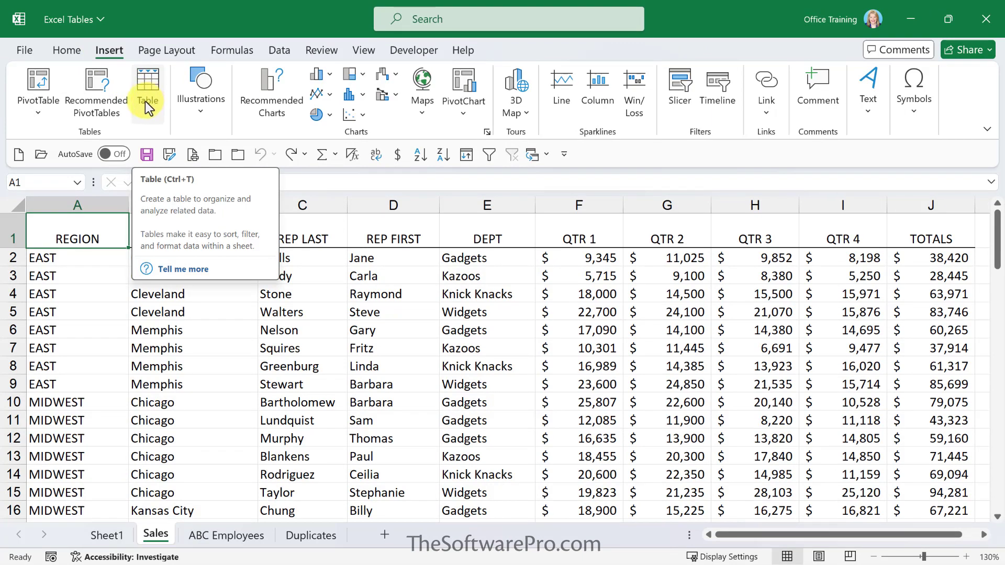
key(ctrl+t)
click(67, 50)
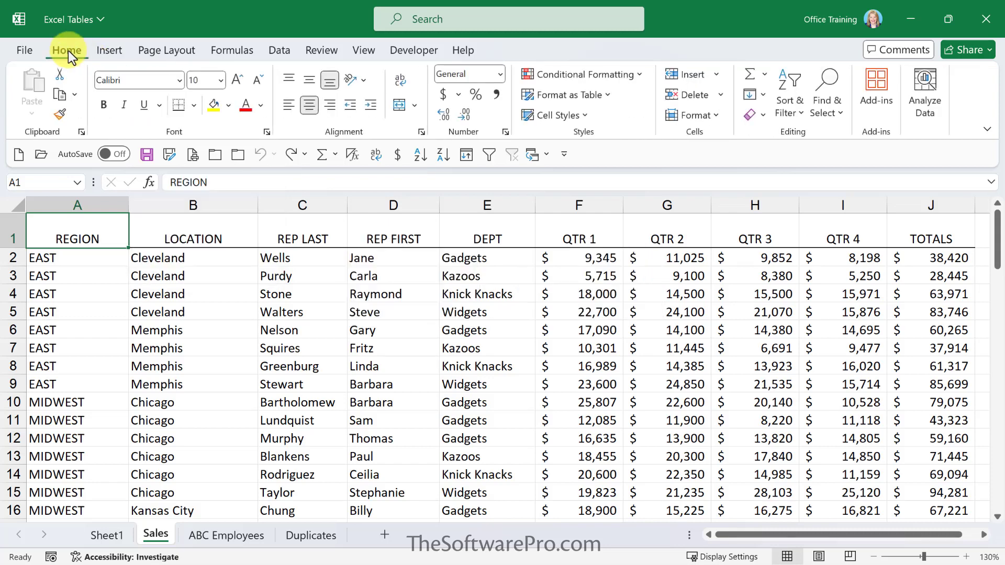
click(605, 95)
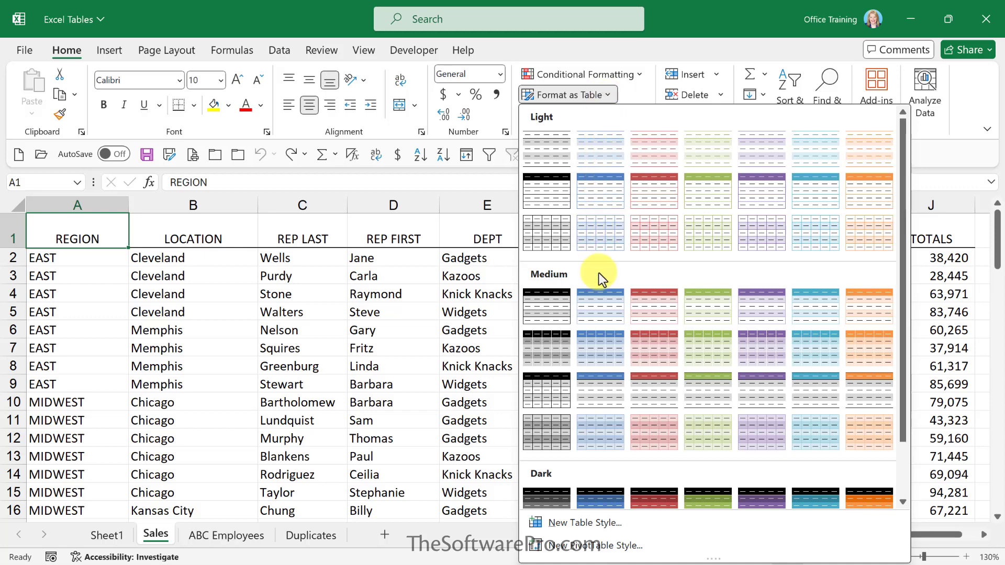
key(Escape)
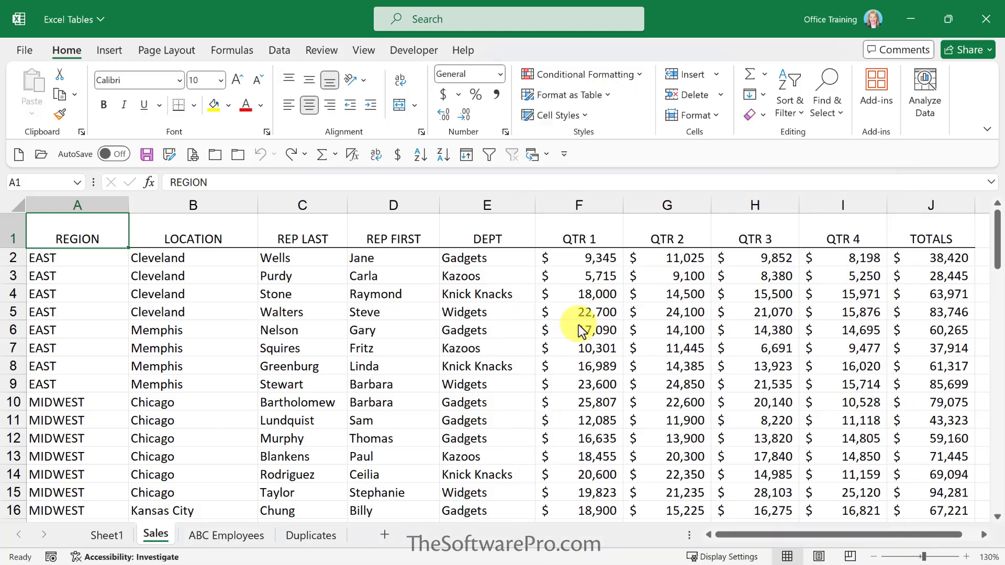
Convert the sales data in A1:J77 into a table, using the first row as headers
key(ctrl+t)
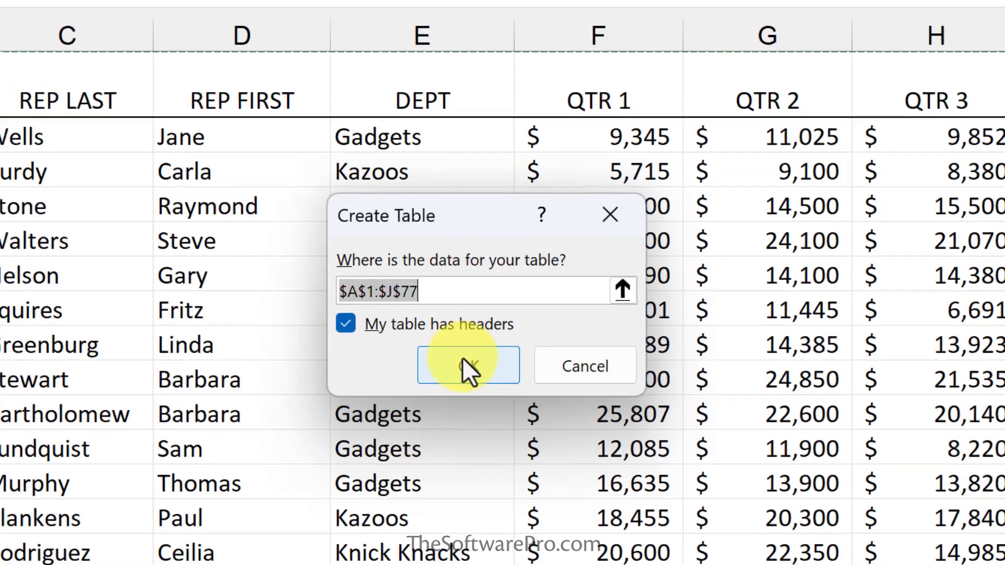
click(459, 355)
click(452, 344)
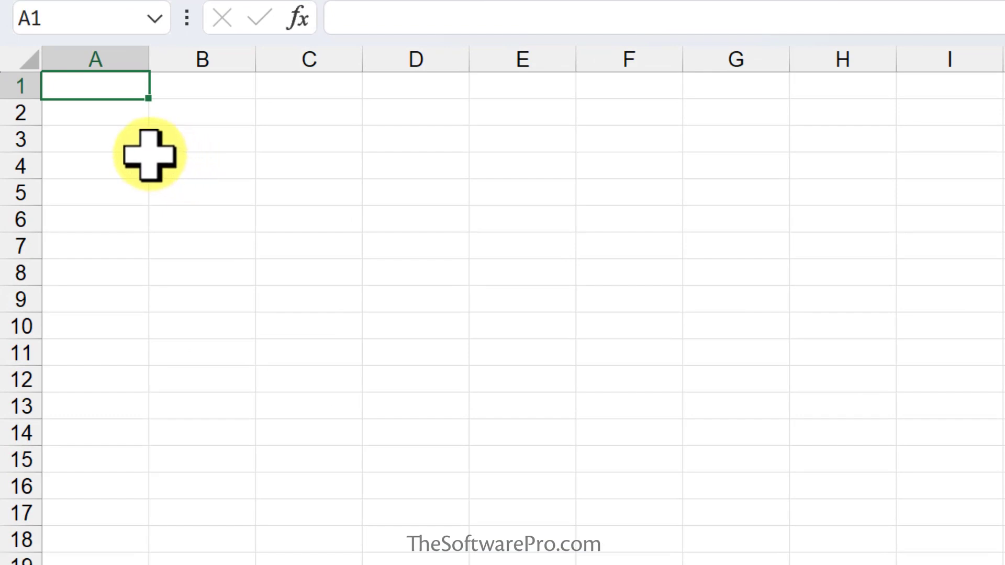
Create a blank table with headers from the range A1:E8 on Sheet1
drag(105, 83, 522, 260)
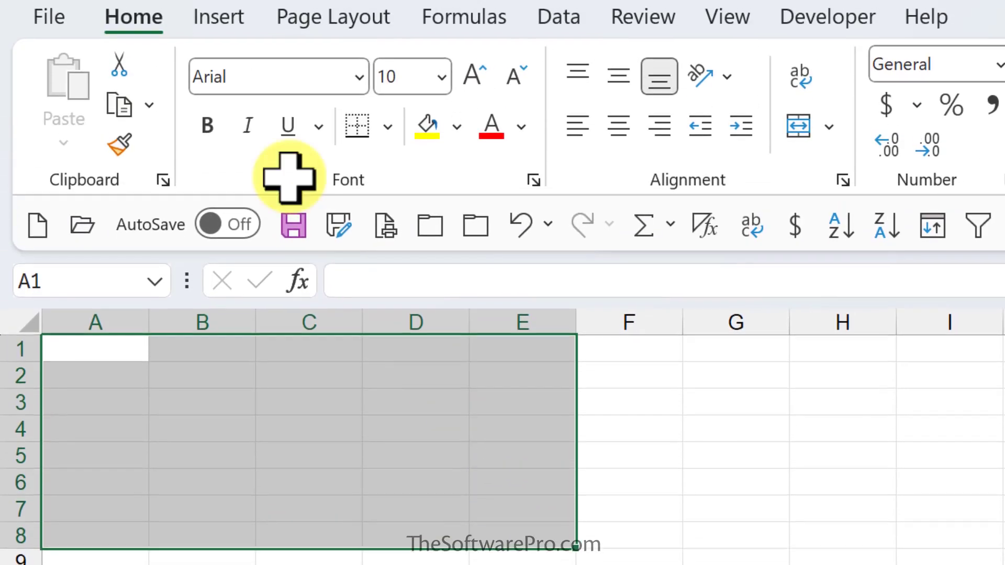
click(228, 17)
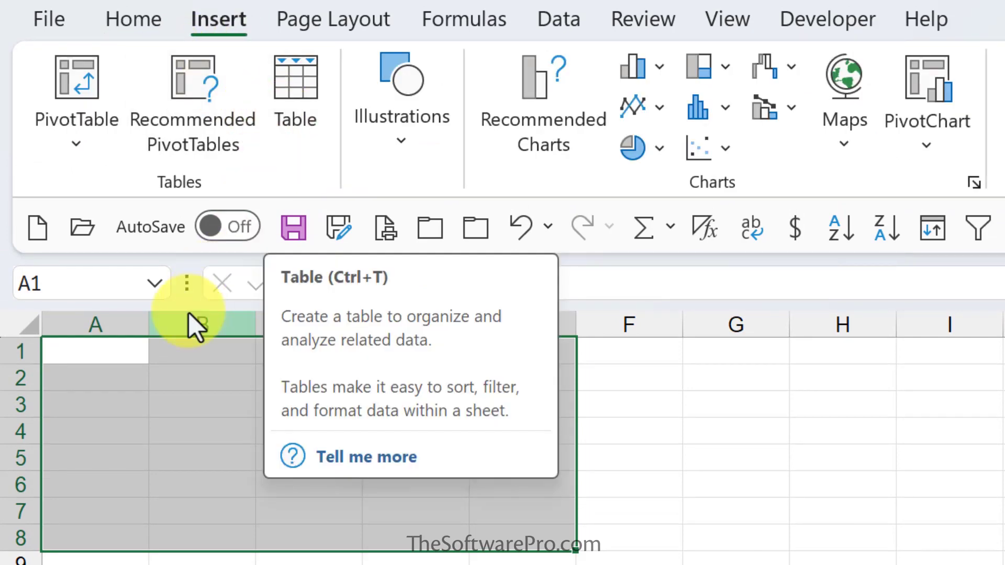
key(ctrl+t)
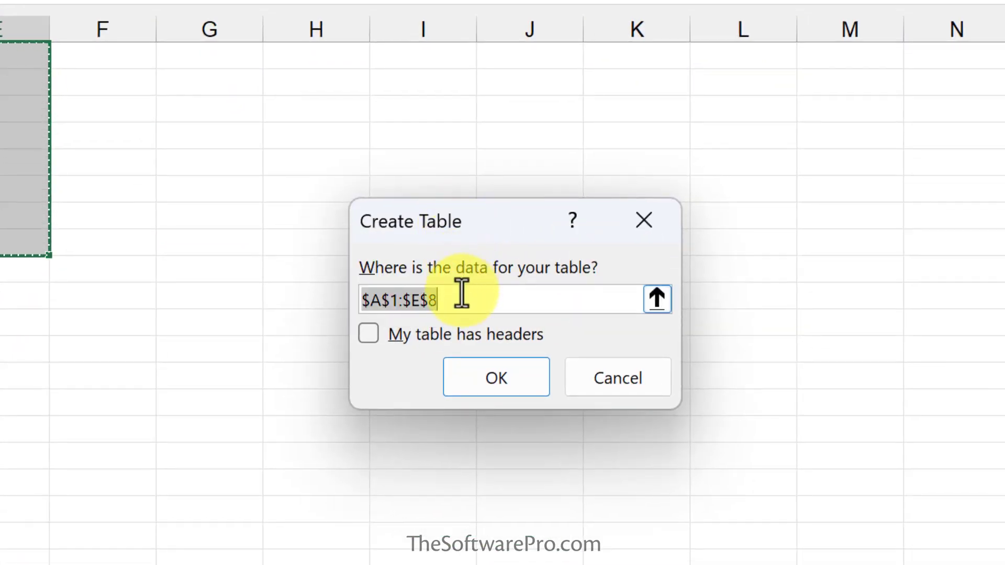
click(368, 332)
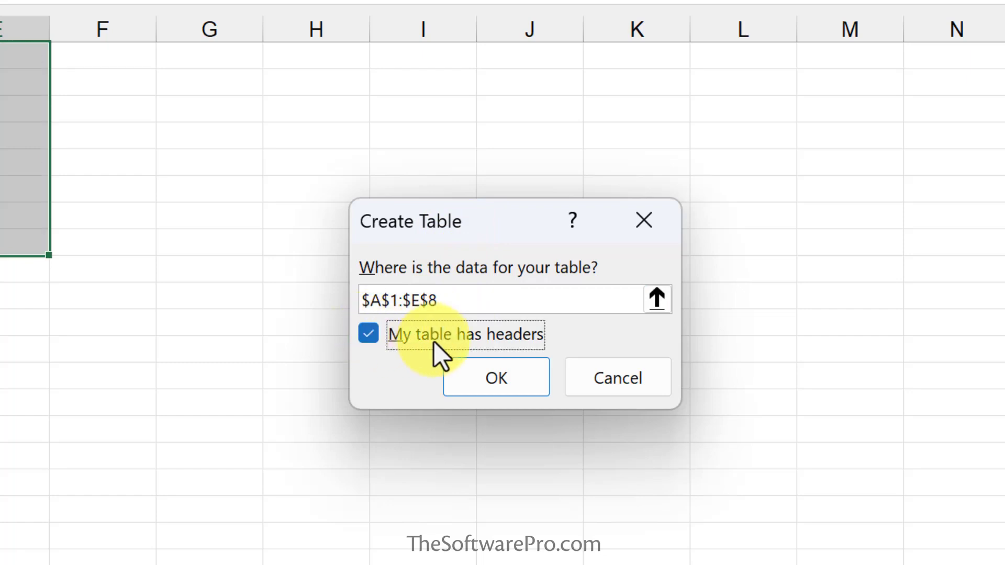
click(489, 375)
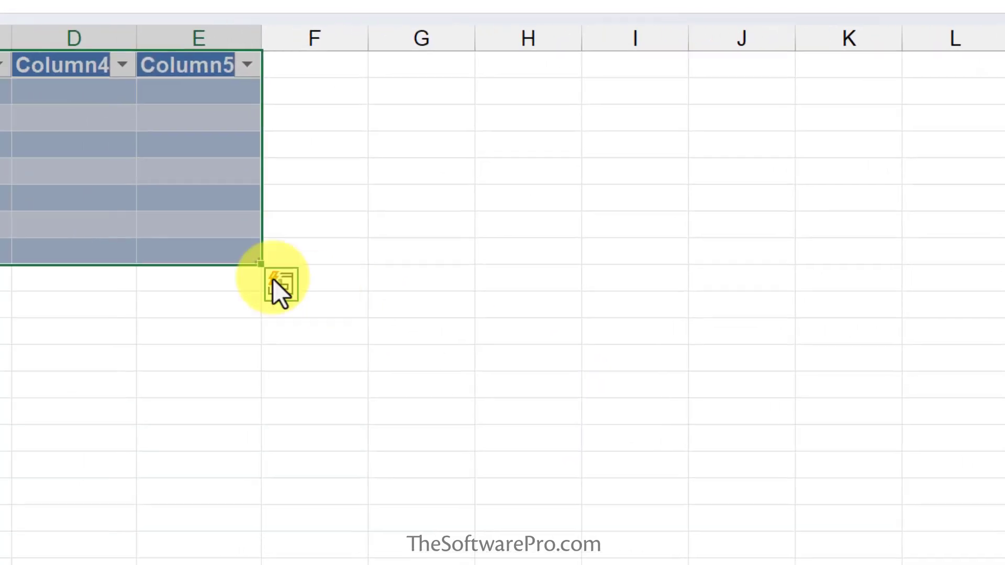
click(258, 187)
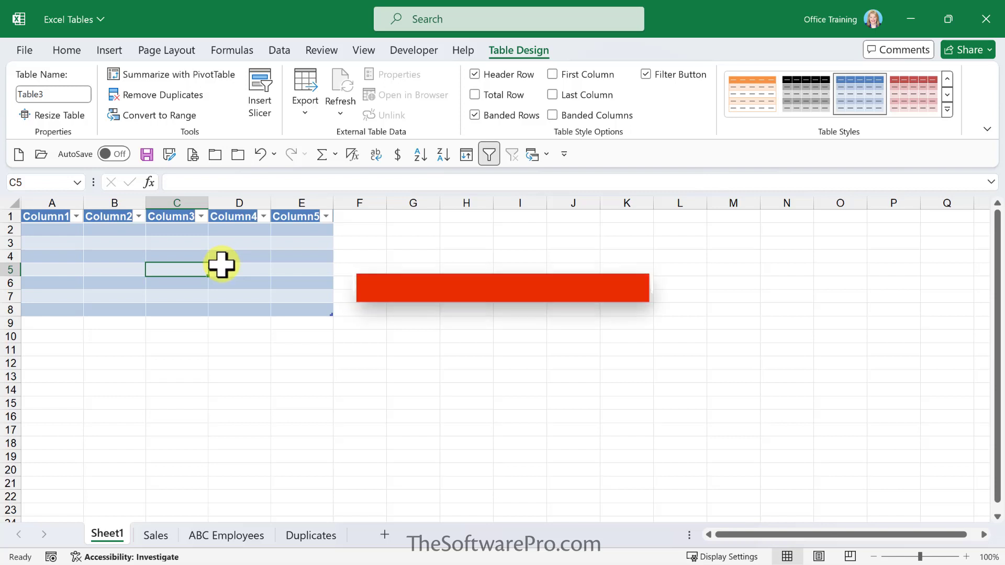
click(221, 264)
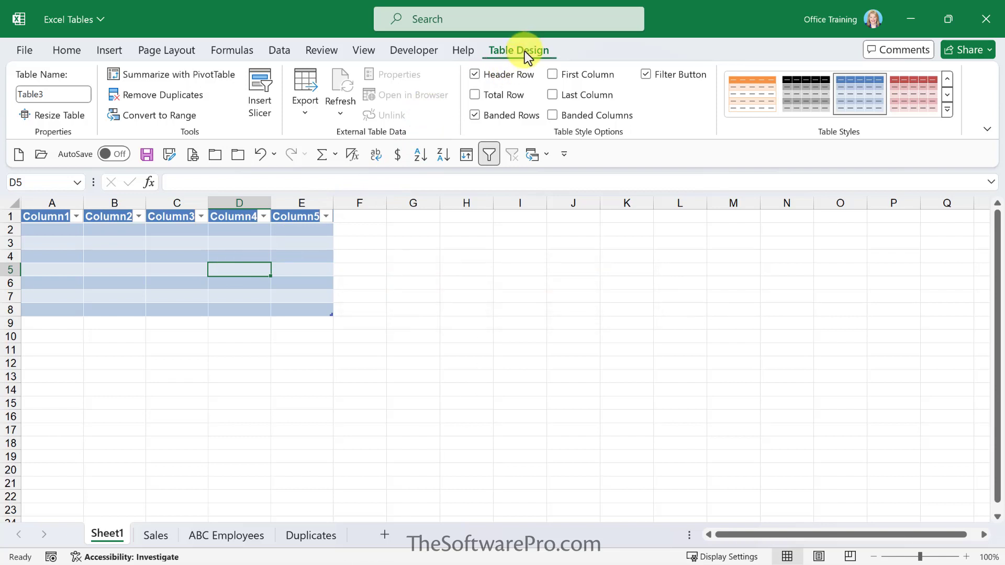
click(421, 271)
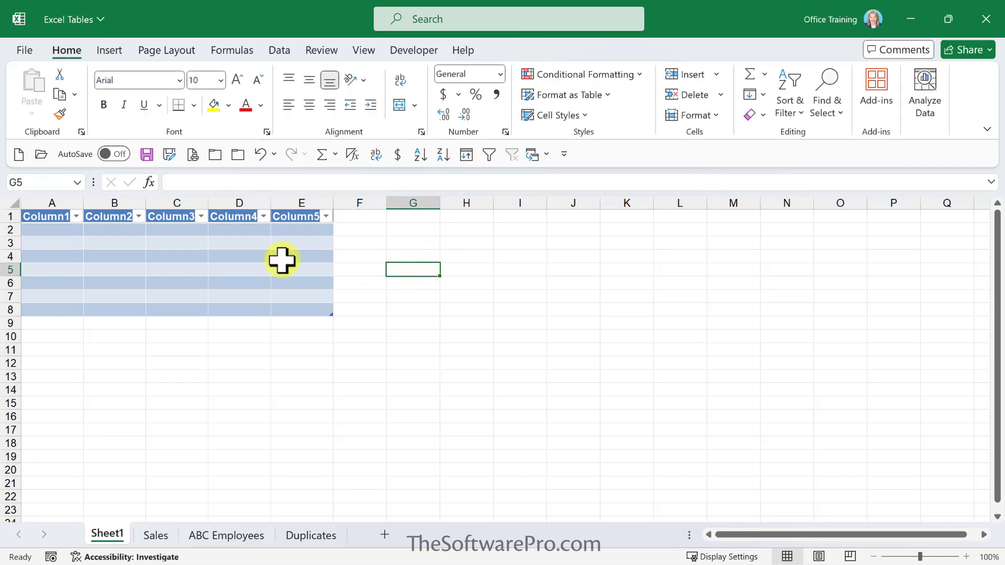
Apply the medium table style with a green header and grey banded rows to the blank table on Sheet1
click(243, 256)
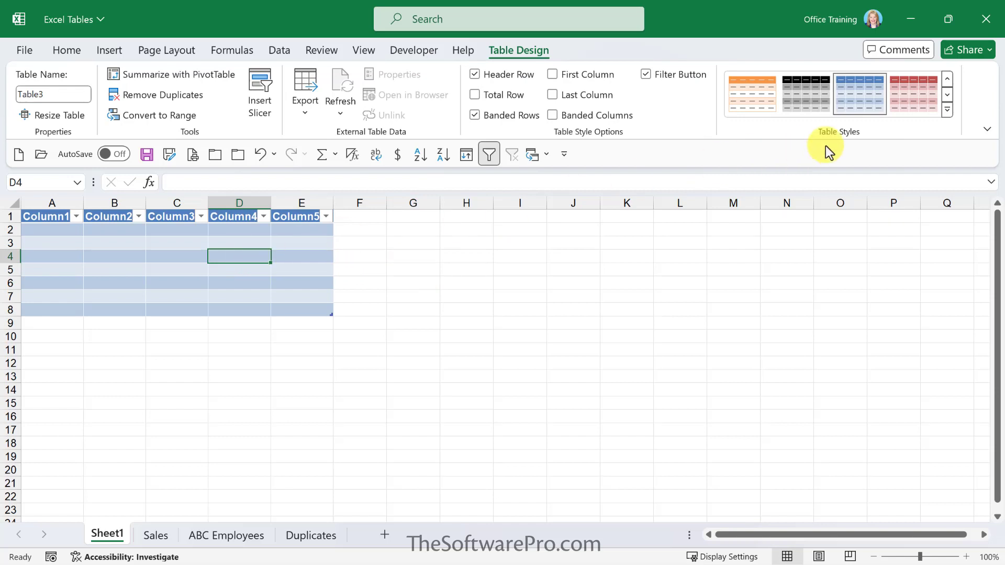
click(948, 109)
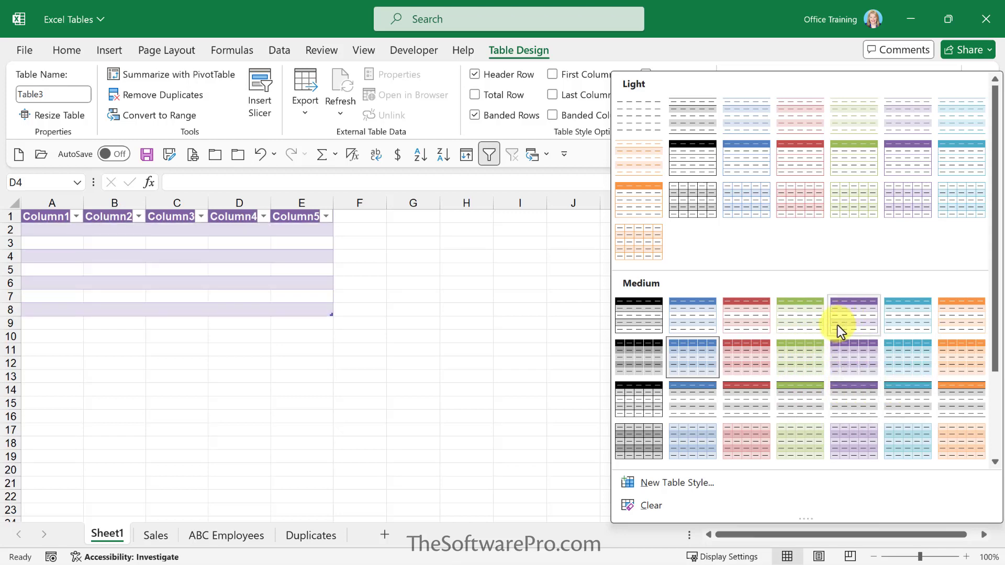
scroll(837, 325, down, 3)
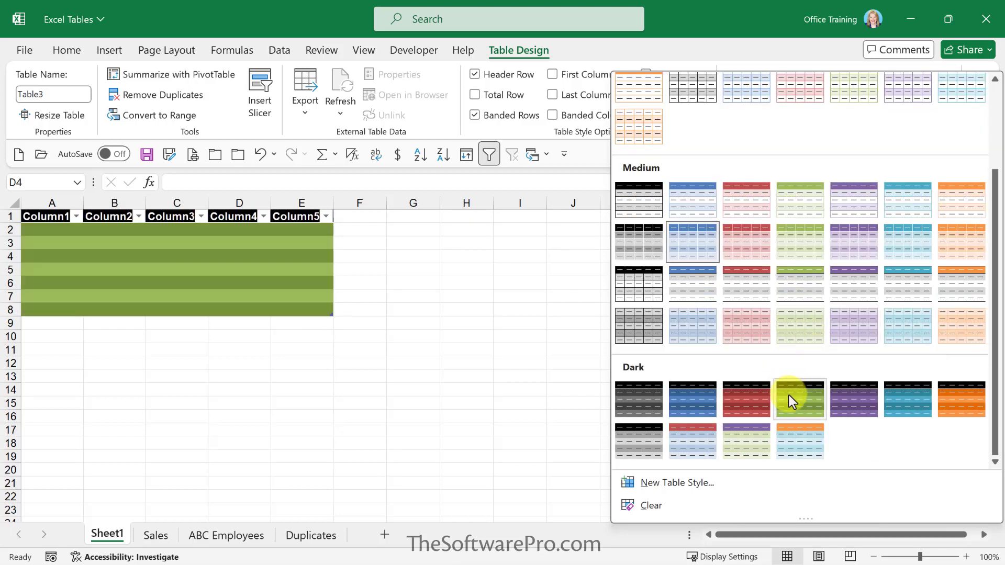
scroll(802, 291, up, 3)
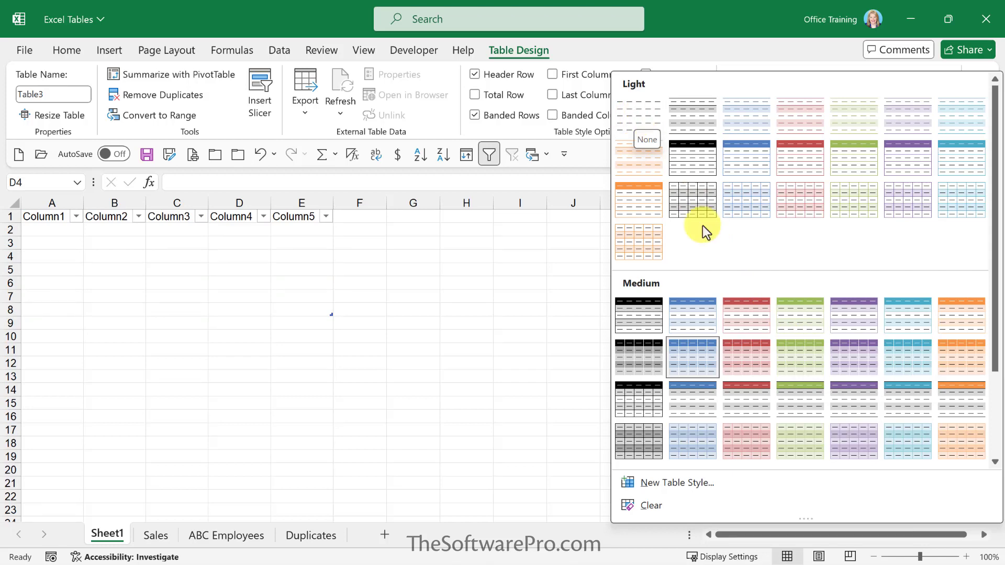
click(800, 398)
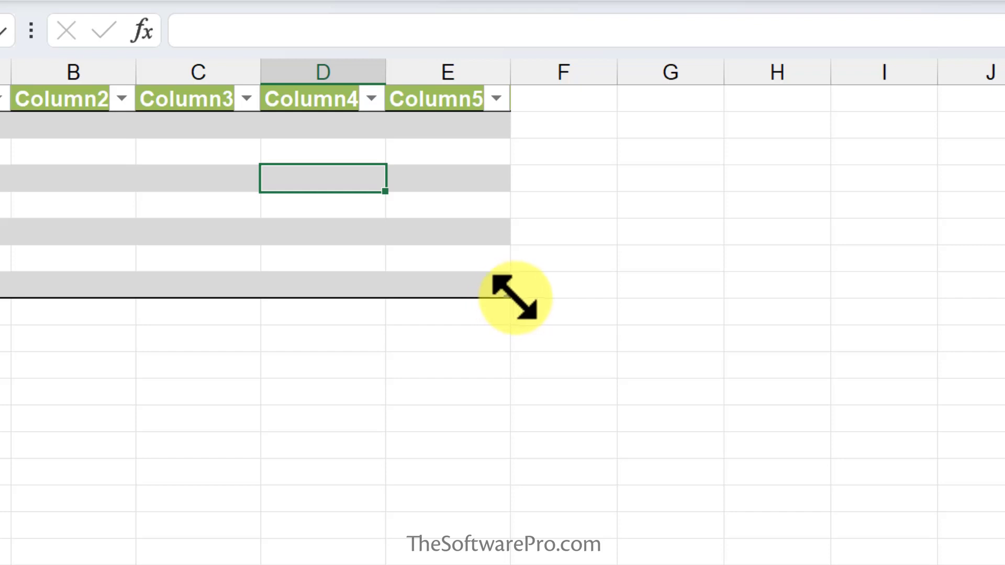
Extend the blank table out to column G and row 14, and resize its data range to A1:H20
drag(516, 298, 713, 415)
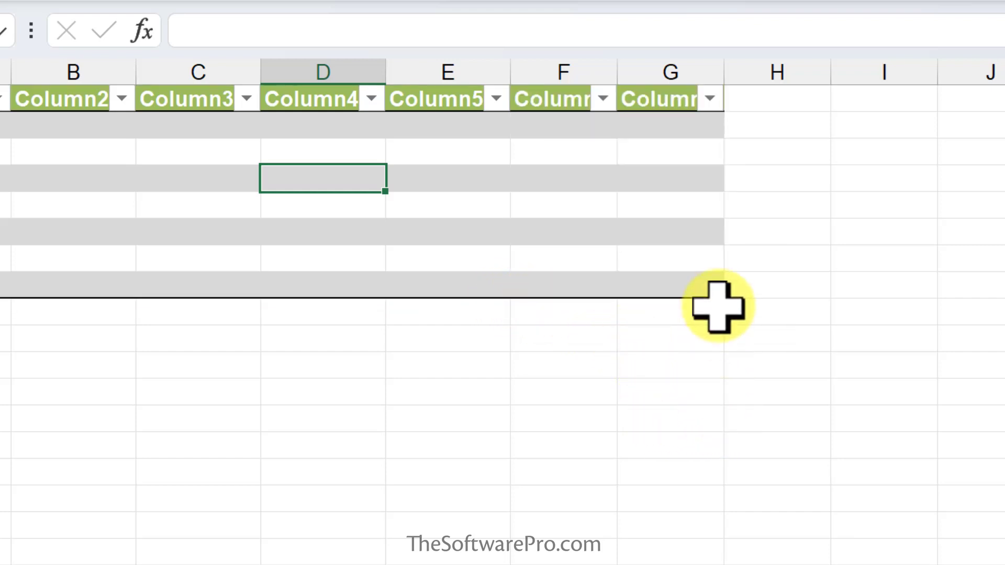
drag(720, 297, 708, 456)
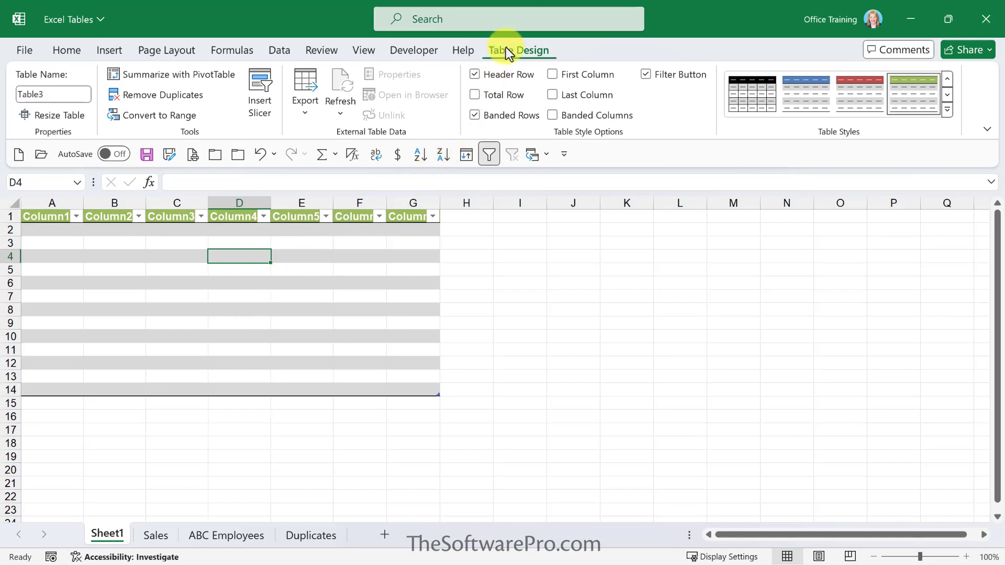
click(60, 115)
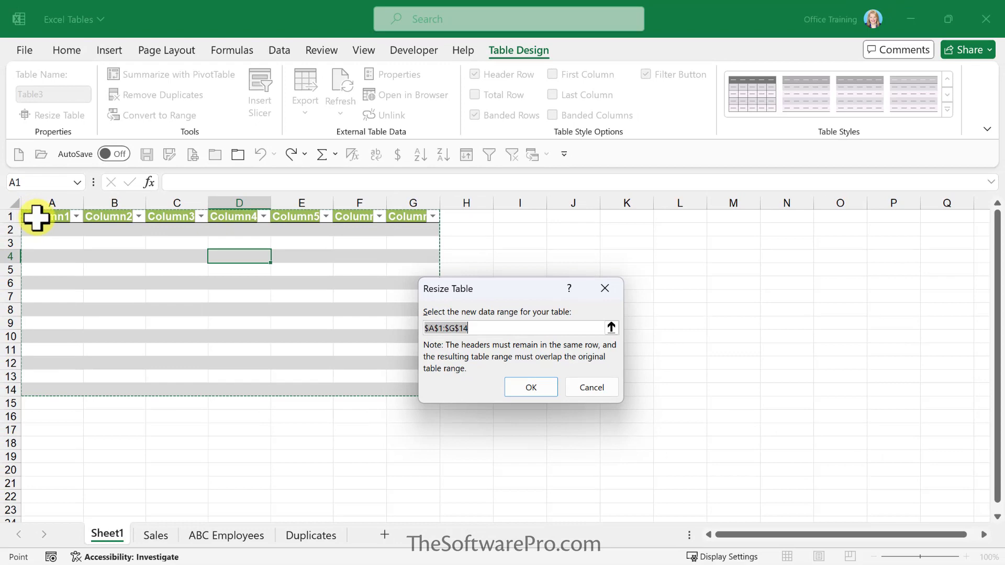
drag(39, 215, 461, 436)
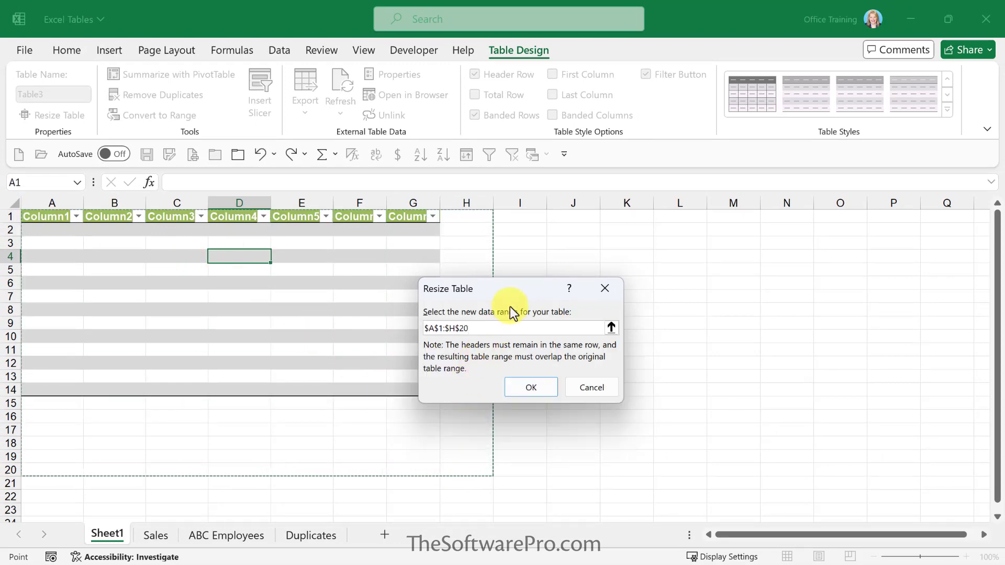
click(523, 387)
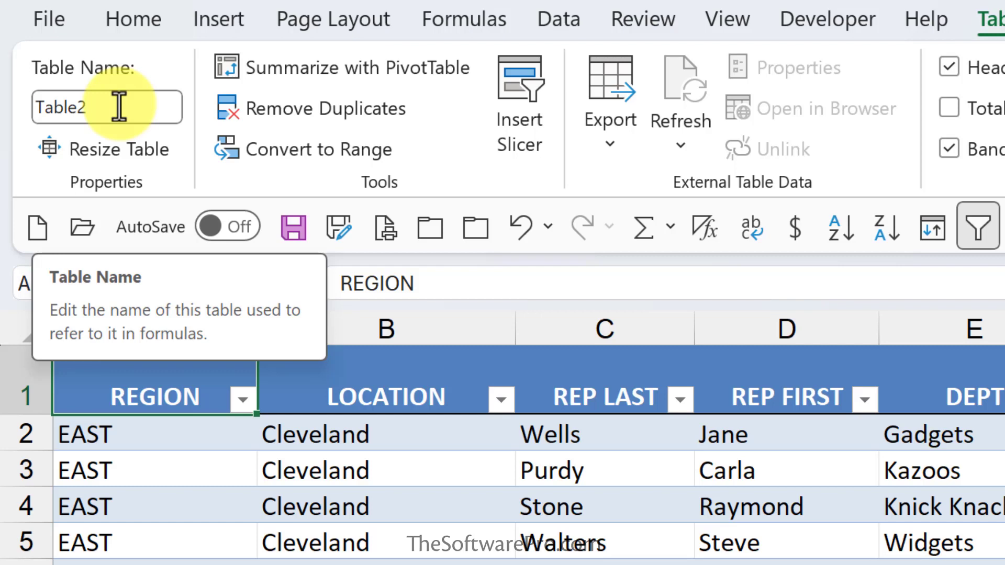
Rename the table on the Sales sheet as SalesTable
click(119, 107)
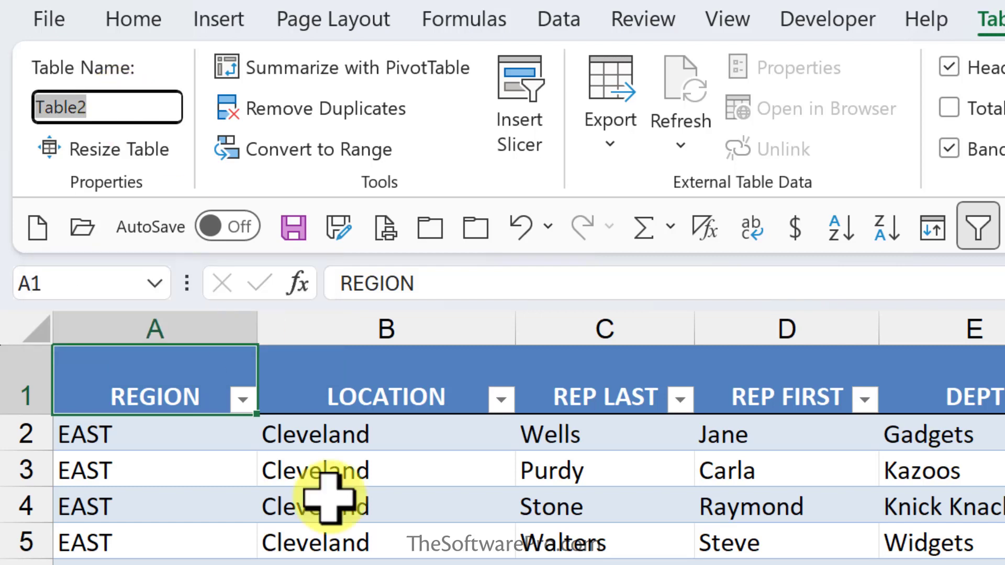
text(SalesTable)
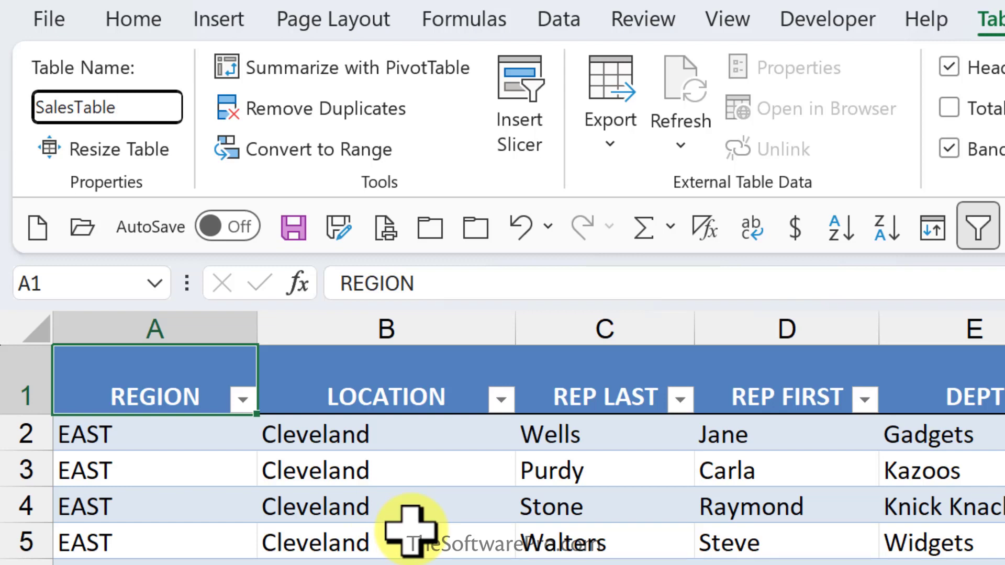
key(Return)
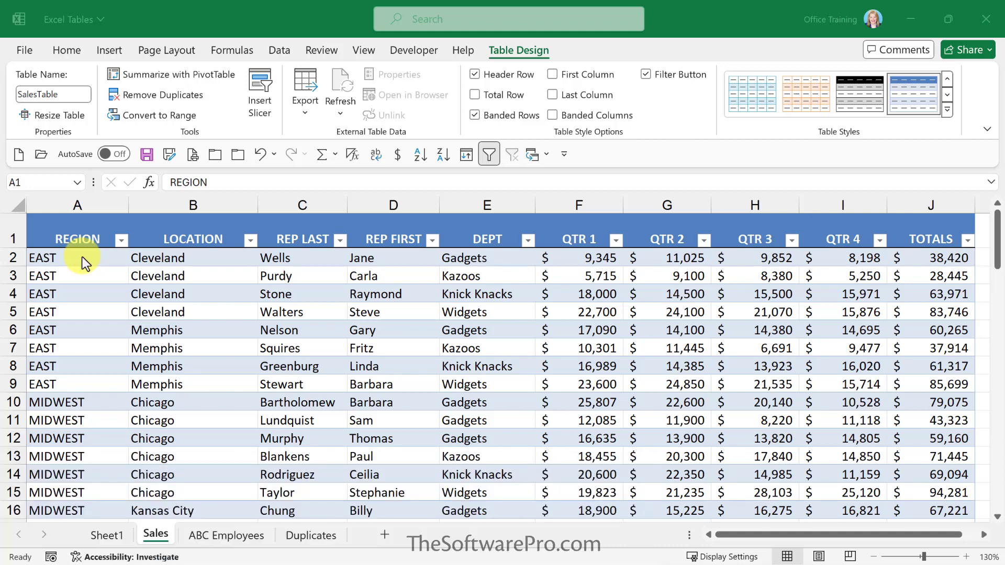
Review the sort and filter choices of the REGION column and check the column headings further down the sales table
click(121, 239)
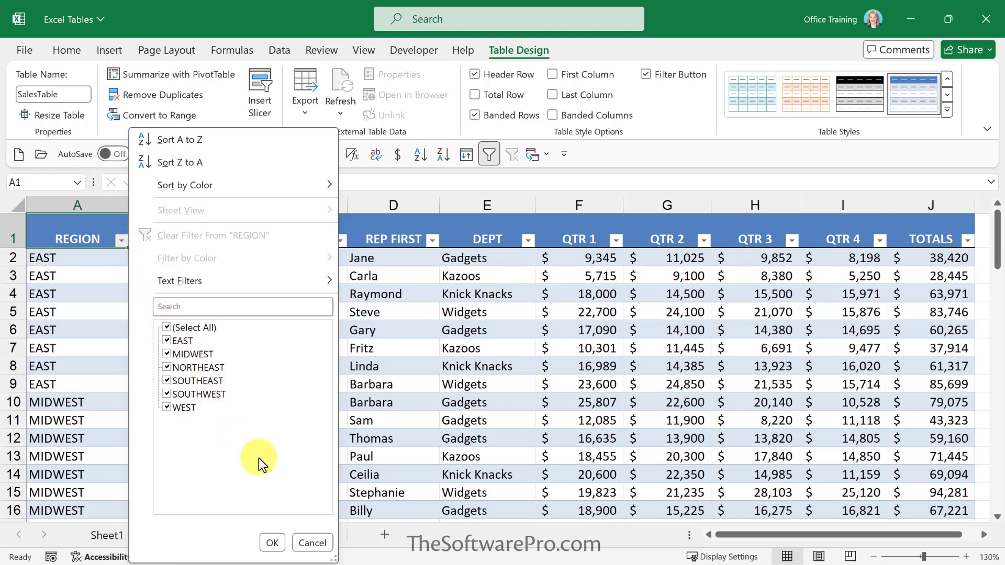
click(309, 543)
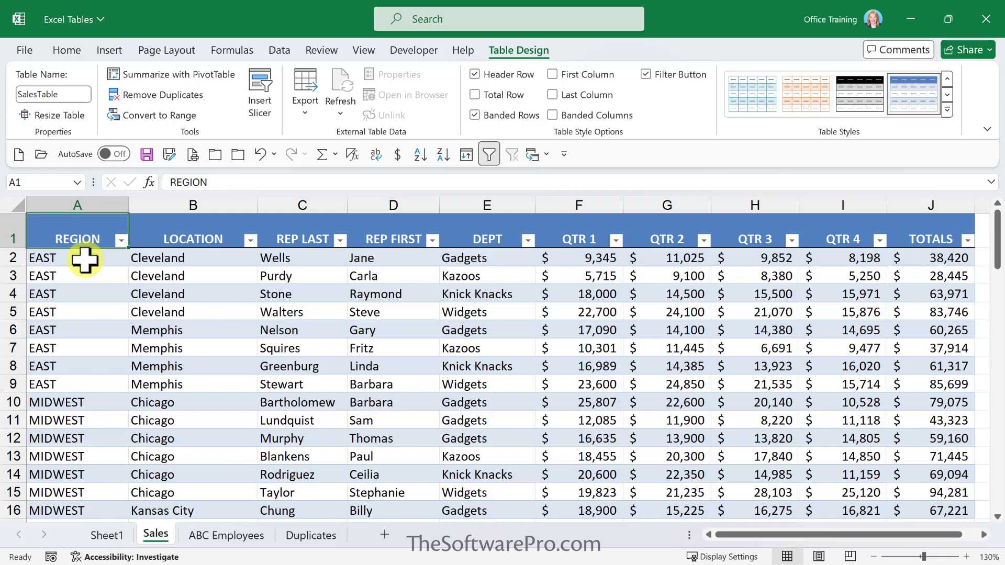
scroll(84, 259, down, 3)
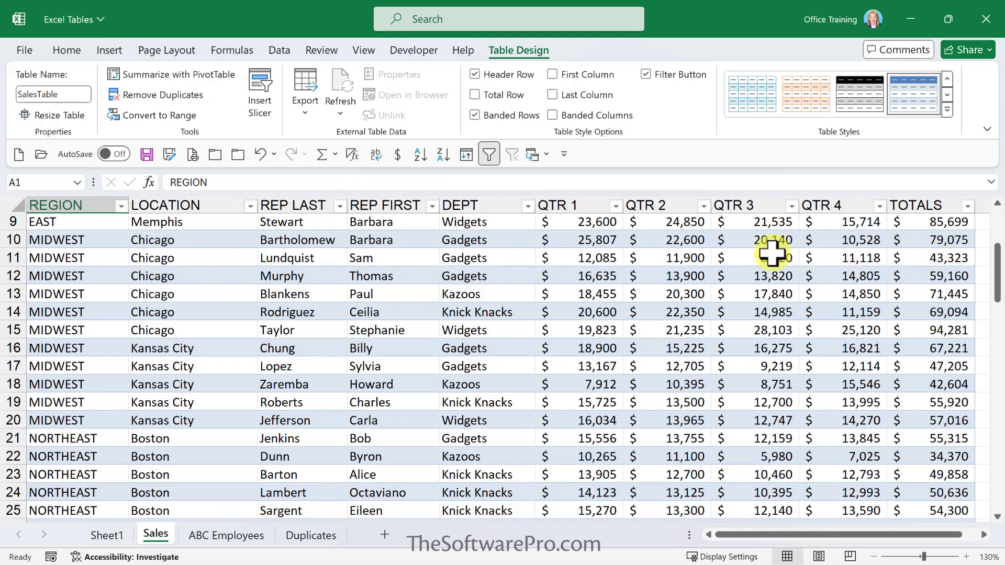
Insert two blank rows above row 12 of the sales table and select the new TOTALS cell in row 12
drag(15, 276, 20, 296)
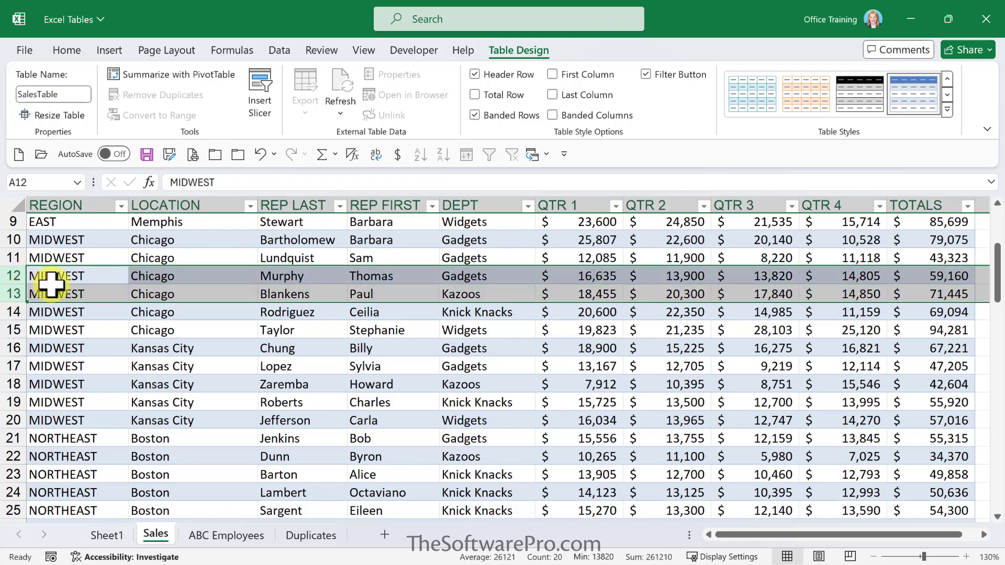
right_click(20, 293)
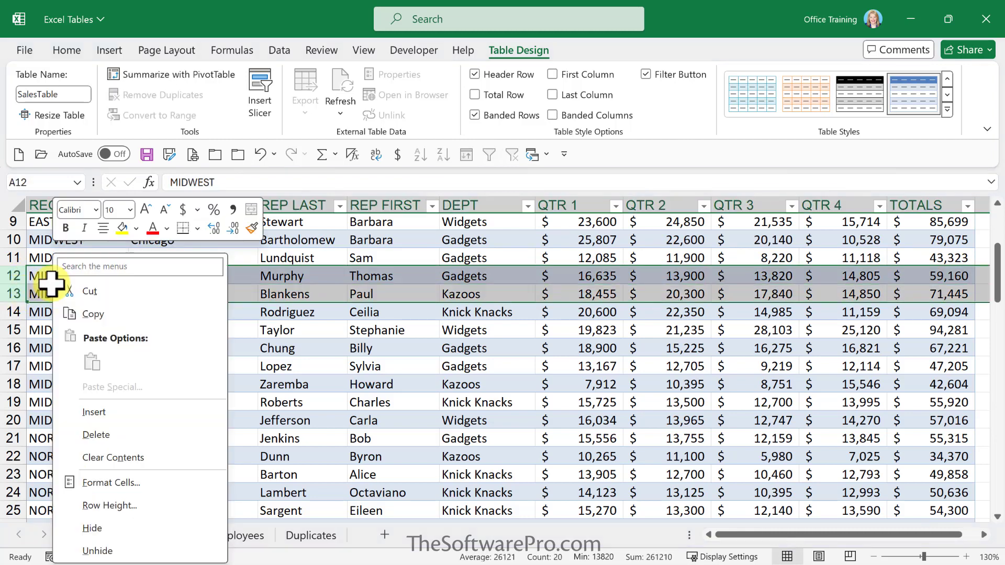
click(93, 413)
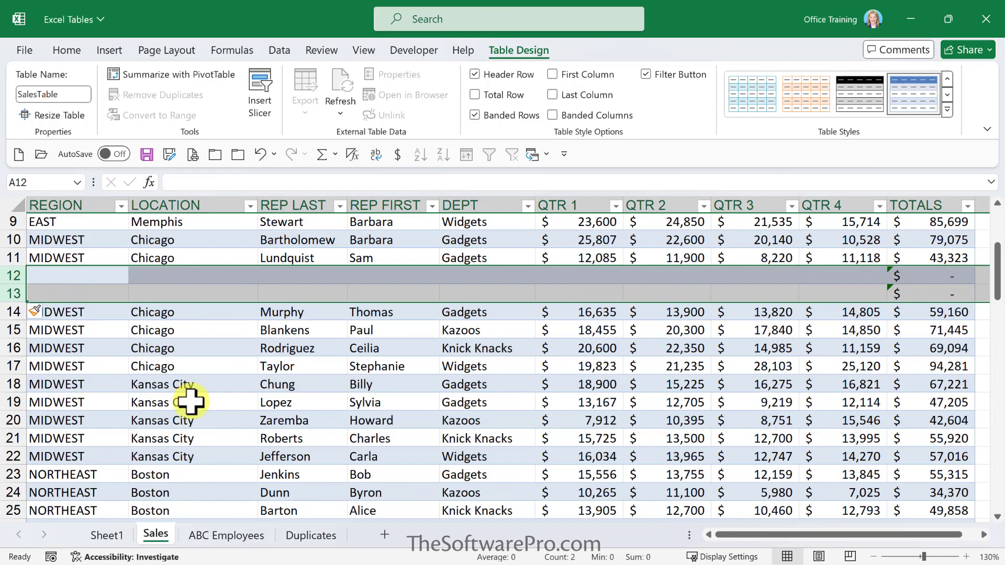
click(924, 274)
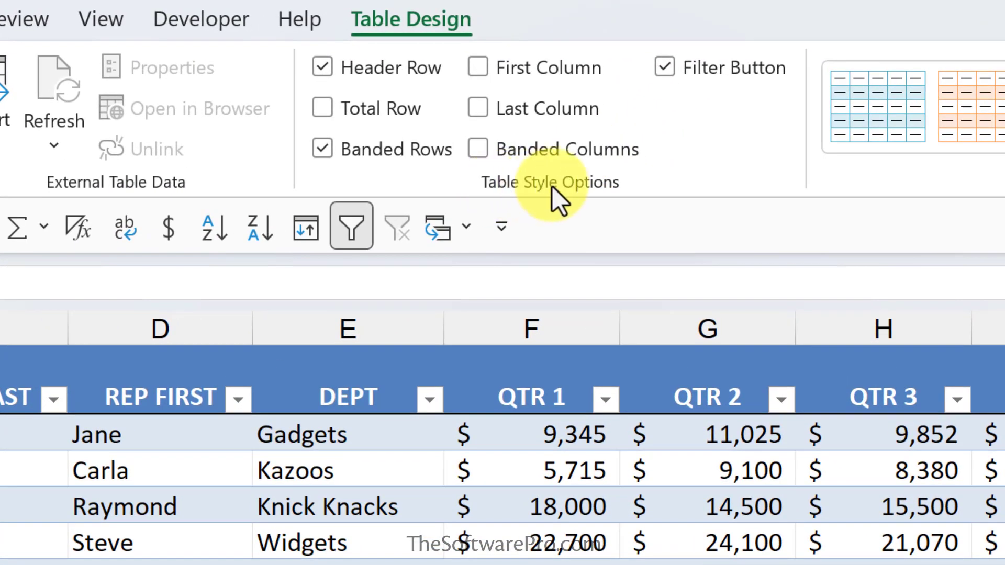
Turn off the header row of the sales table
click(317, 65)
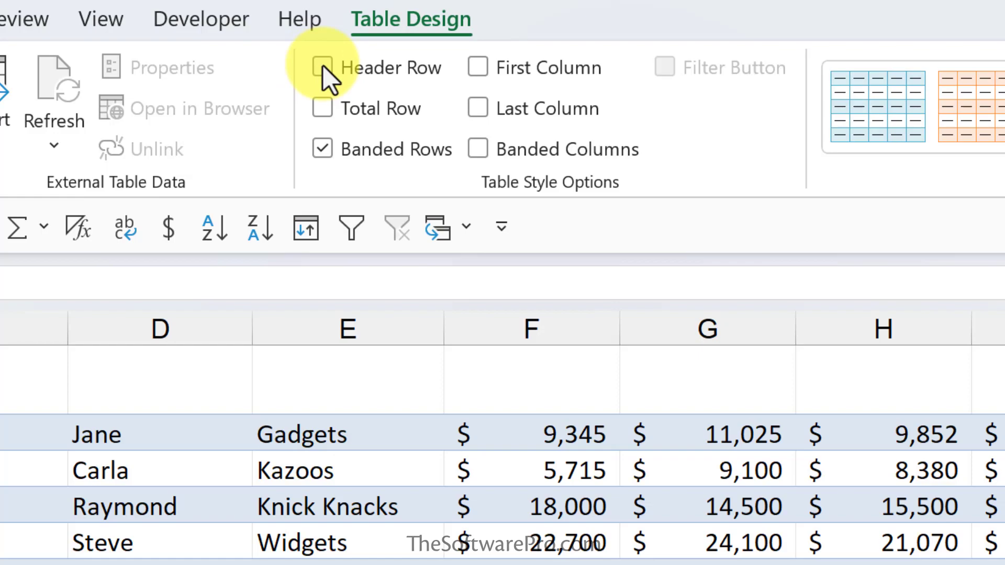
Turn the header row of the sales table back on and emphasize its last and first columns
click(322, 65)
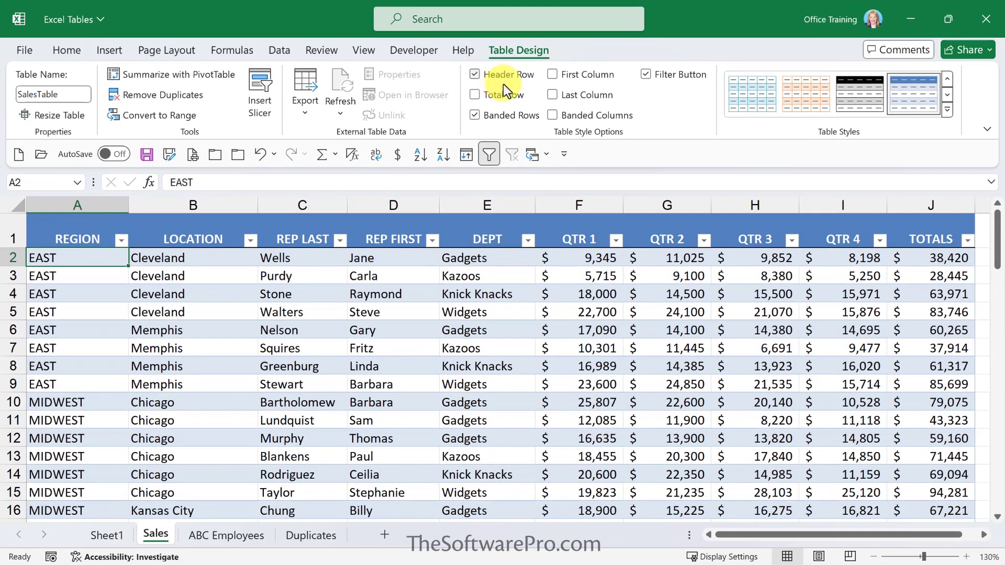
click(551, 94)
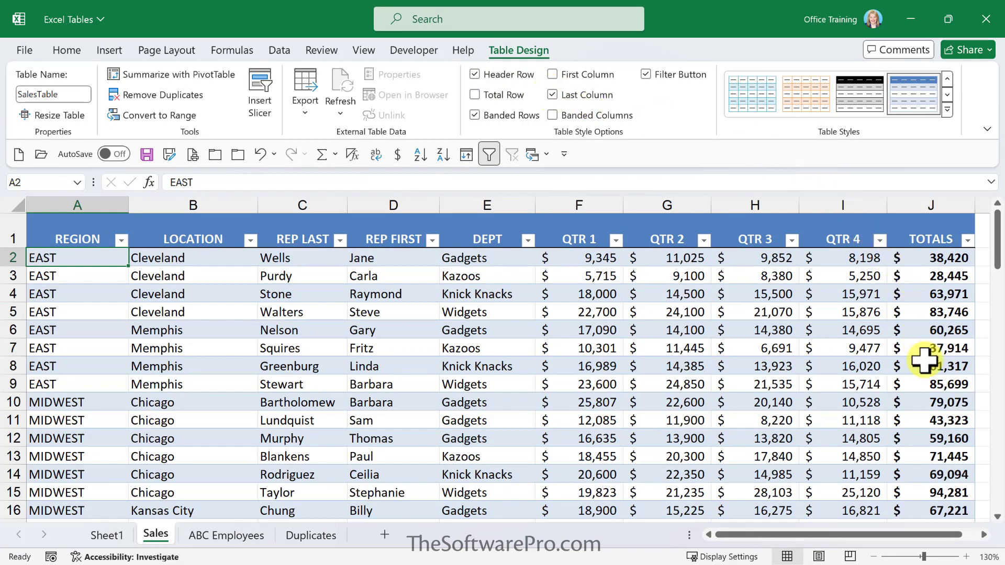
click(552, 74)
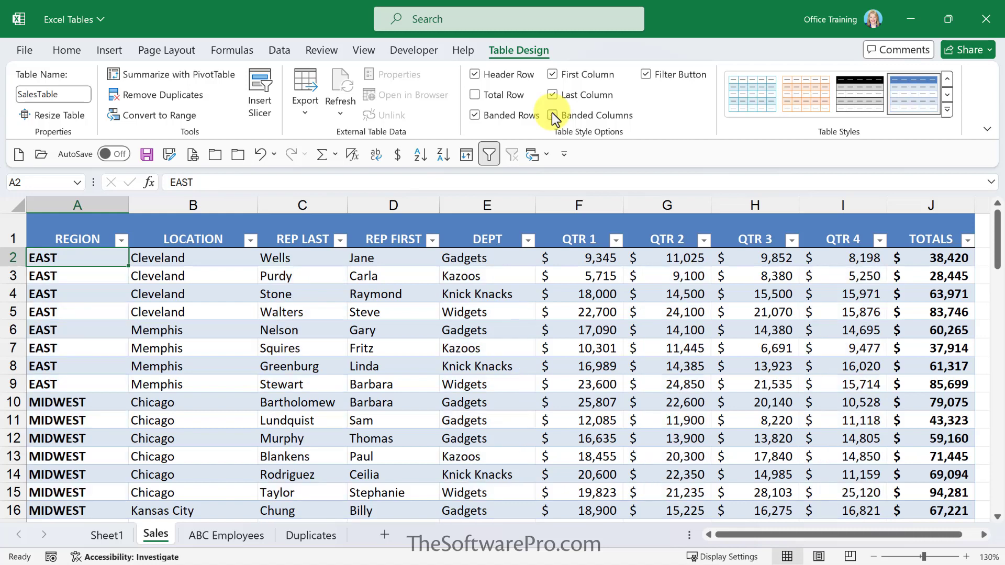
Add a total row to the end of the sales table
key(Up)
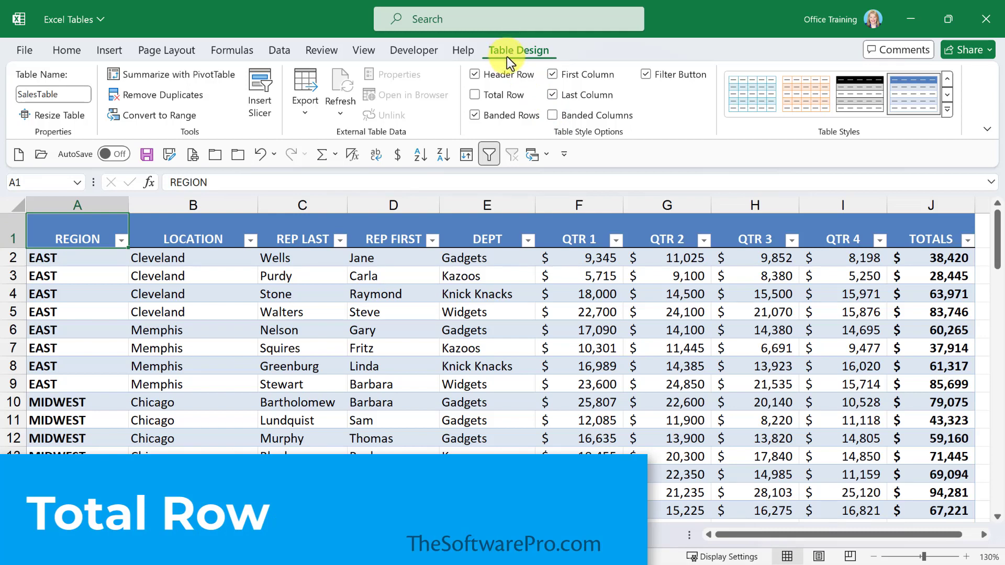
click(497, 94)
scroll(576, 366, down, 20)
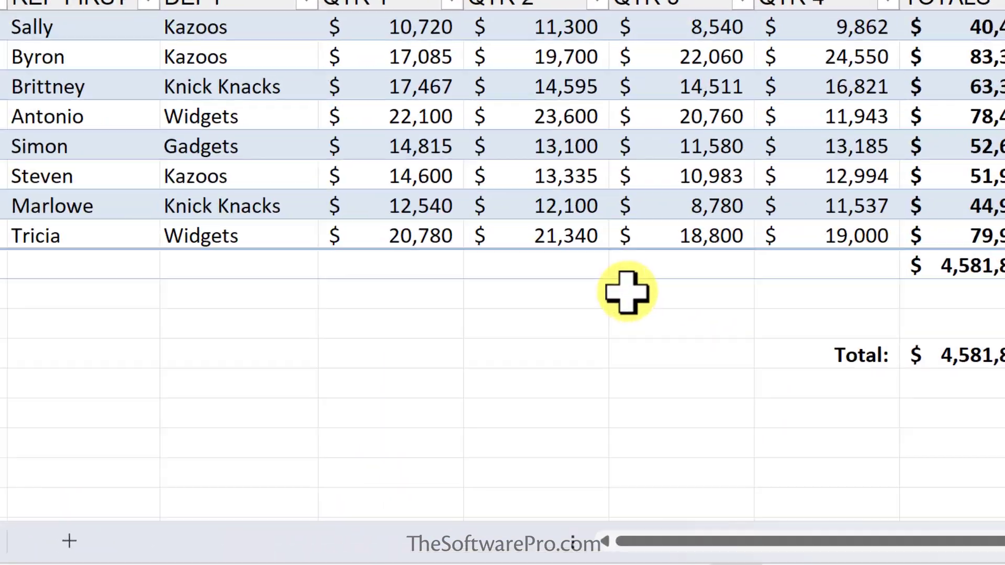
Set the total row to show the Sum for each of the QTR 1 to QTR 4 columns
click(450, 265)
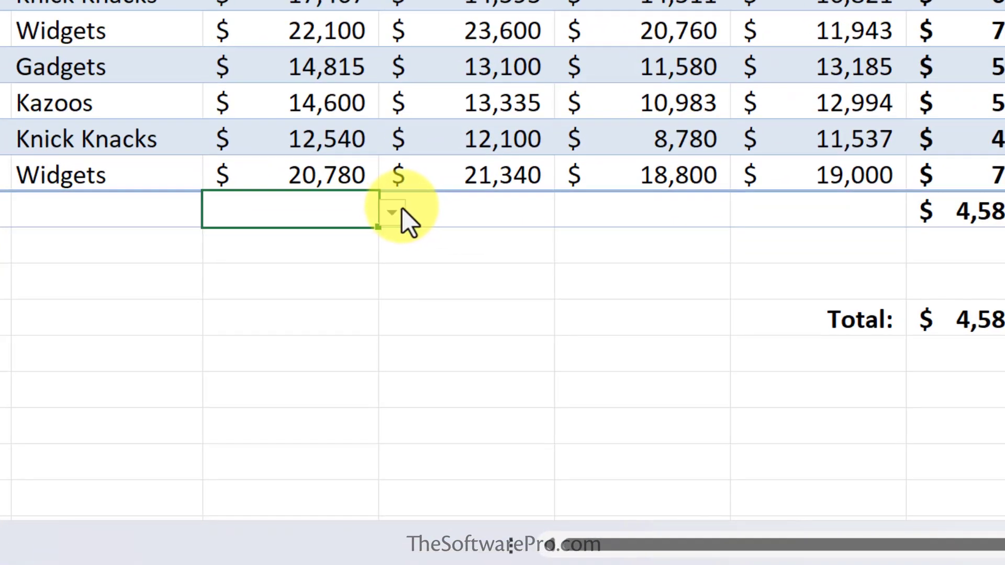
click(392, 212)
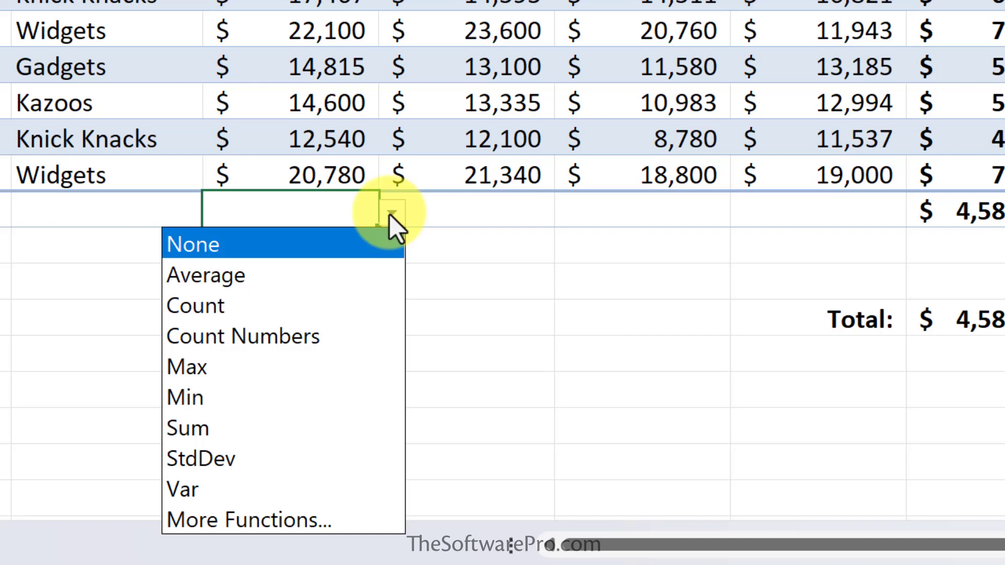
click(265, 425)
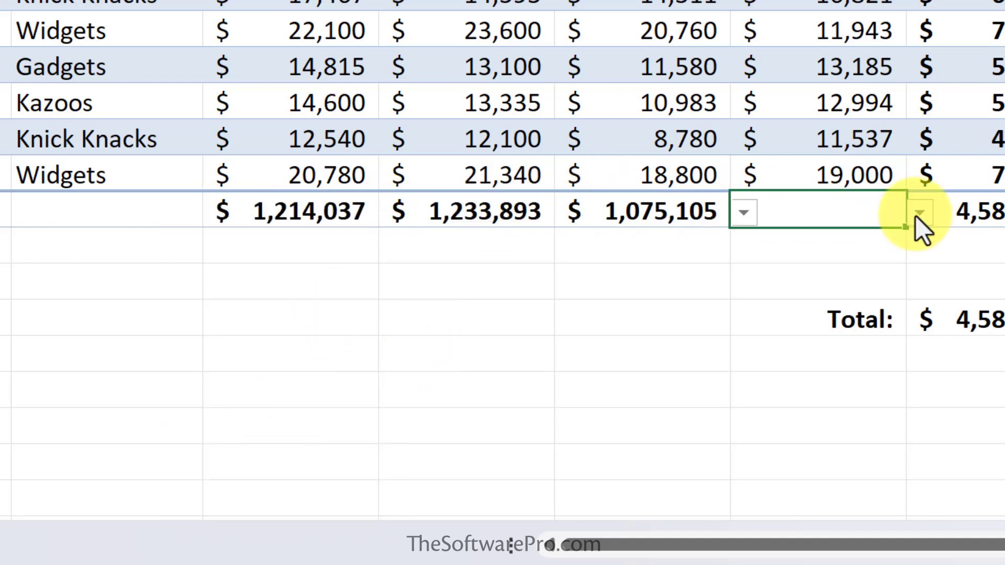
click(917, 213)
click(801, 428)
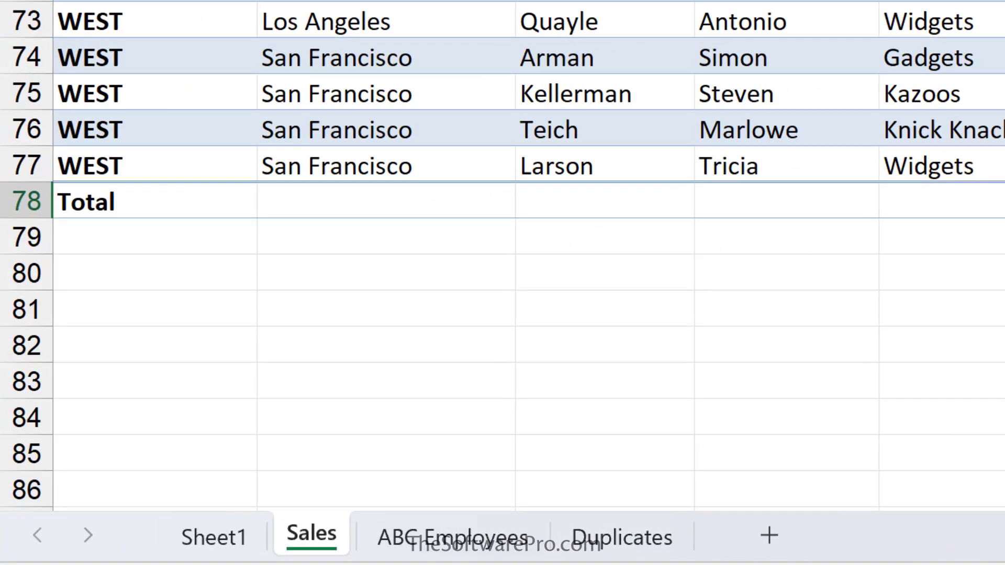
Set the total row to show the Count for the LOCATION column
click(368, 204)
click(528, 203)
click(377, 291)
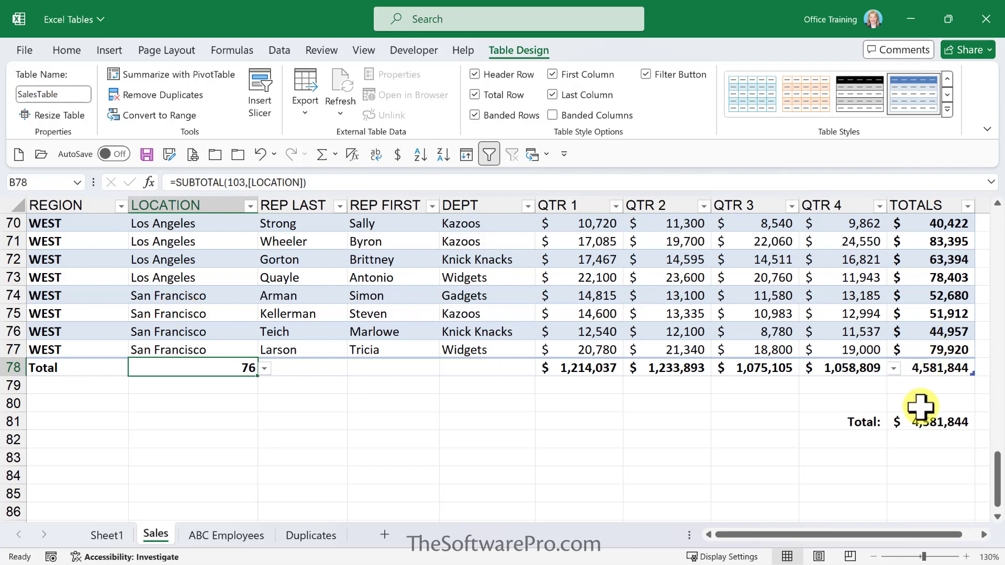
Examine the formula of the separate Total cell below the sales table and compare it with the table's total row
click(929, 421)
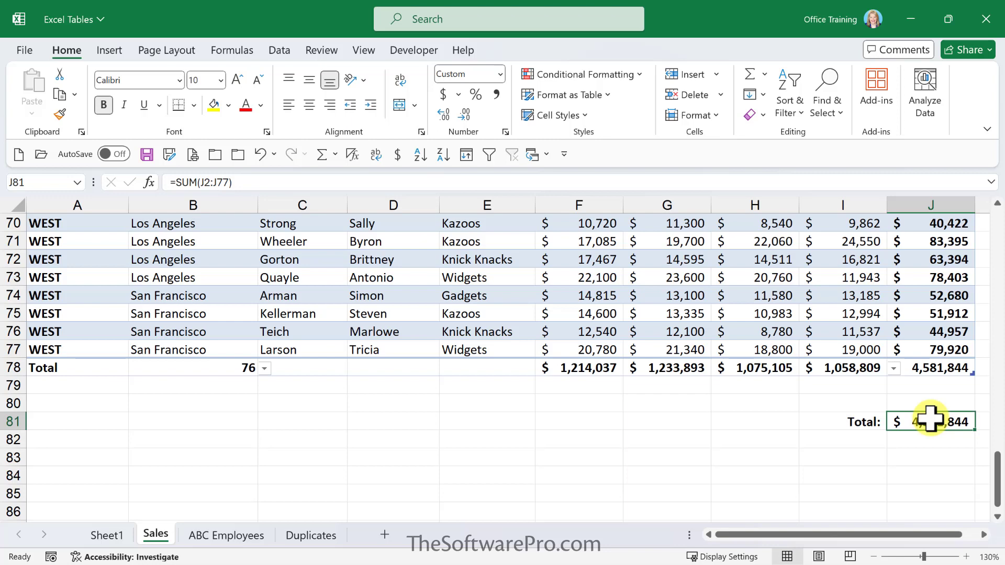
click(17, 368)
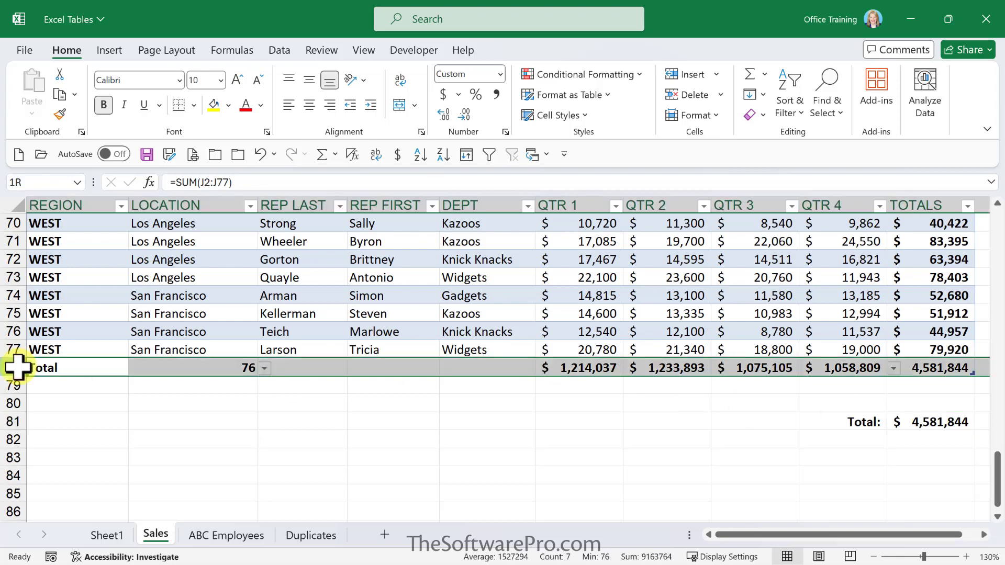
click(254, 316)
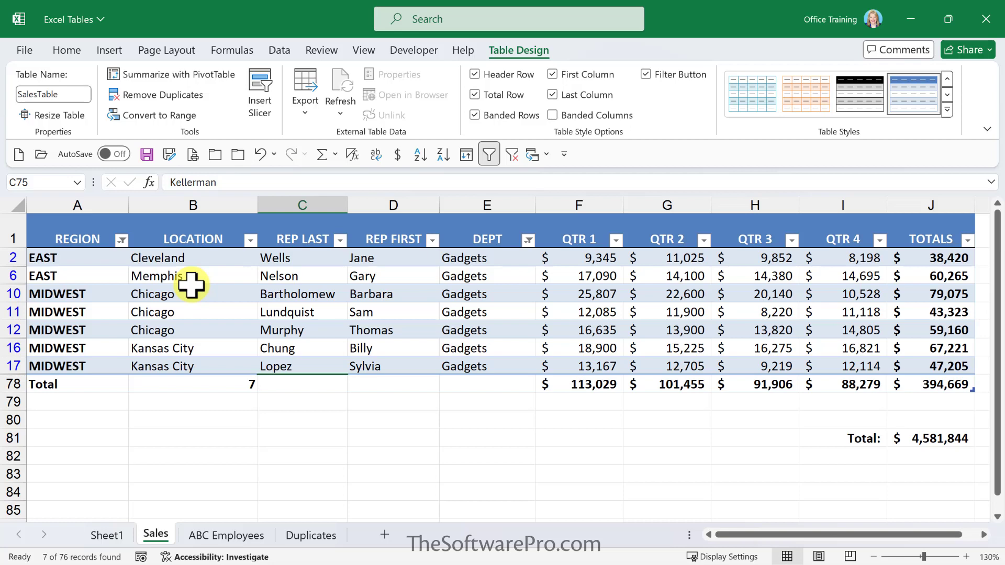